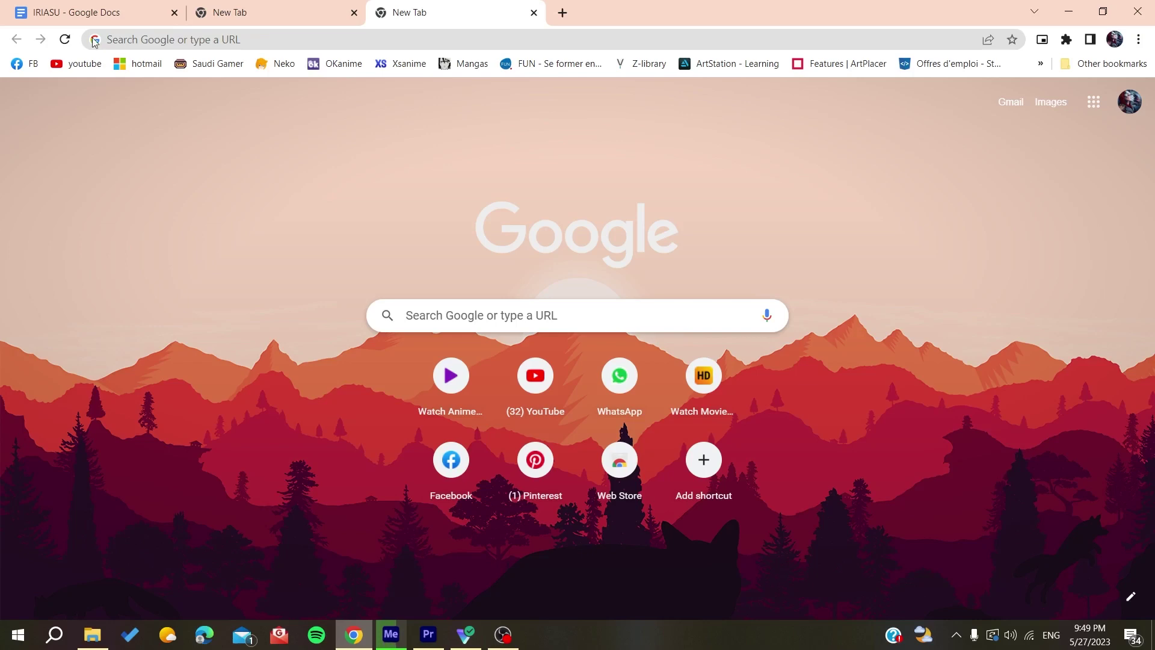
# Trim the autocompleted docusign.com address down to 'docusign' and run a Google search.
pyautogui.click(160, 40)
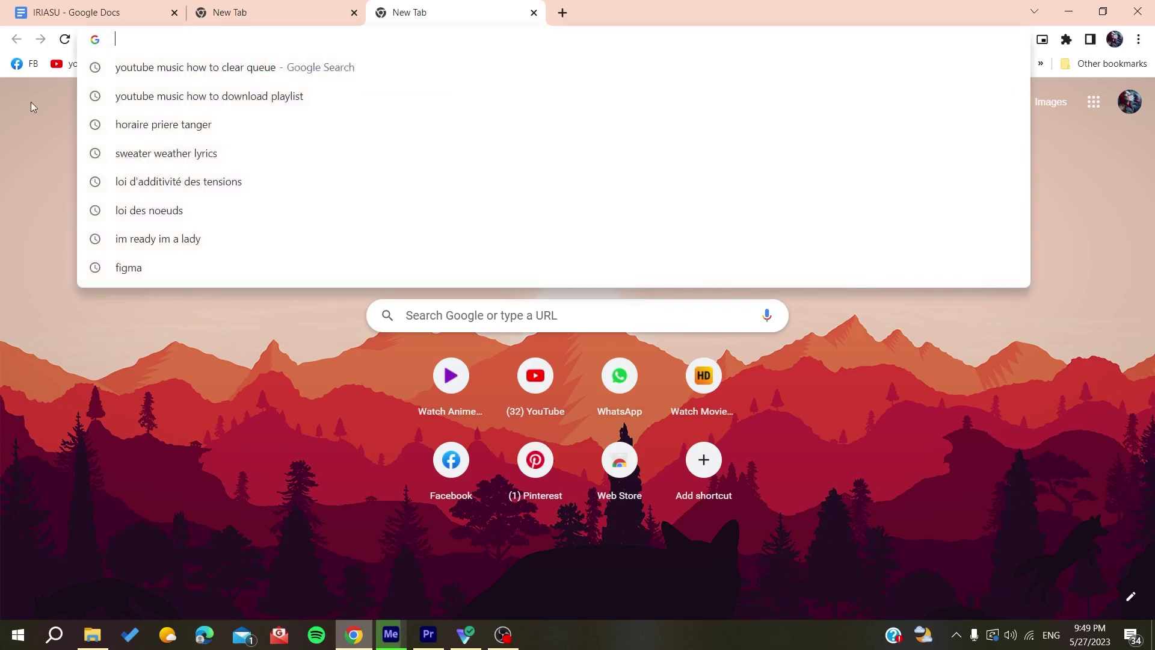
pyautogui.write('doc')
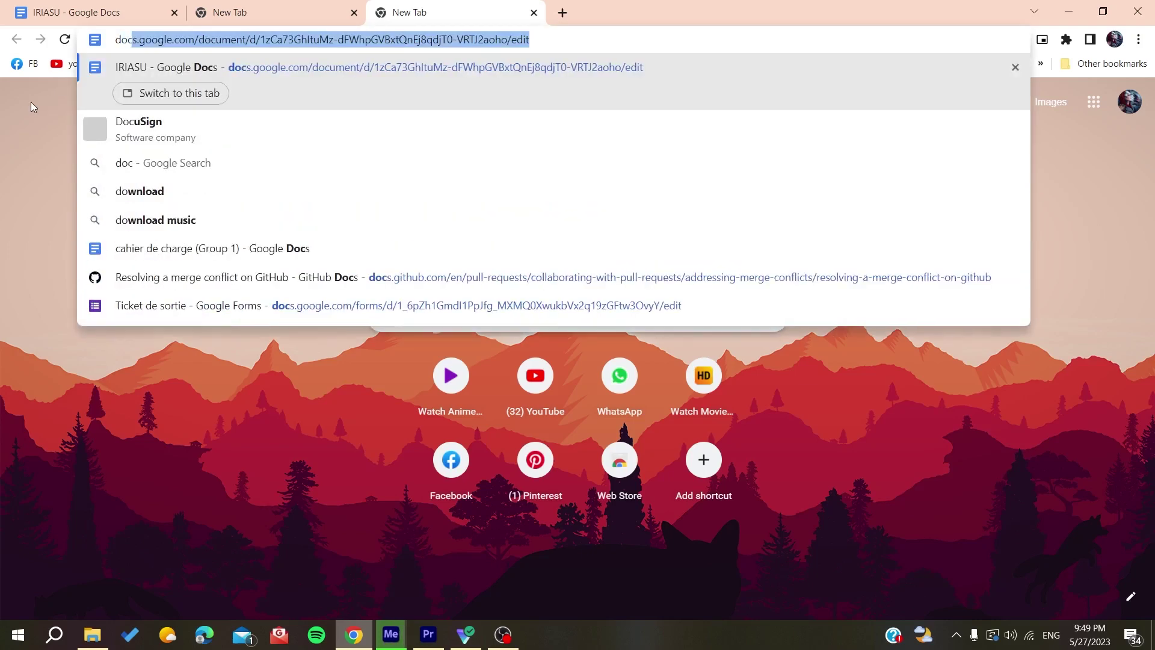
pyautogui.write('usign.com')
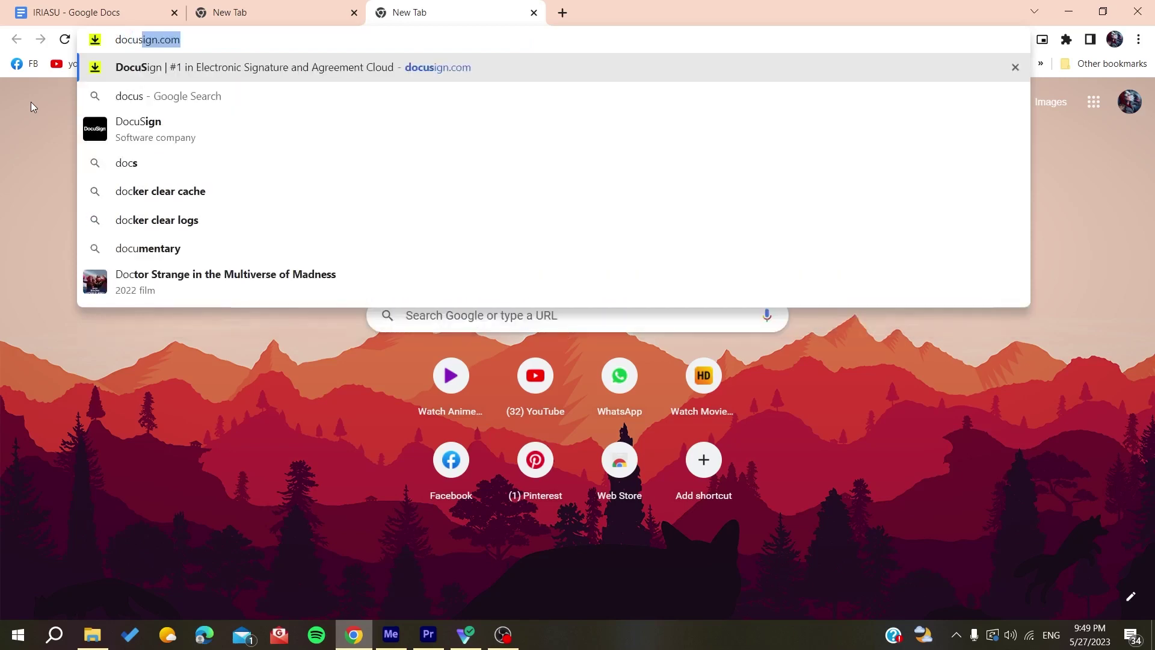
pyautogui.press('Right')
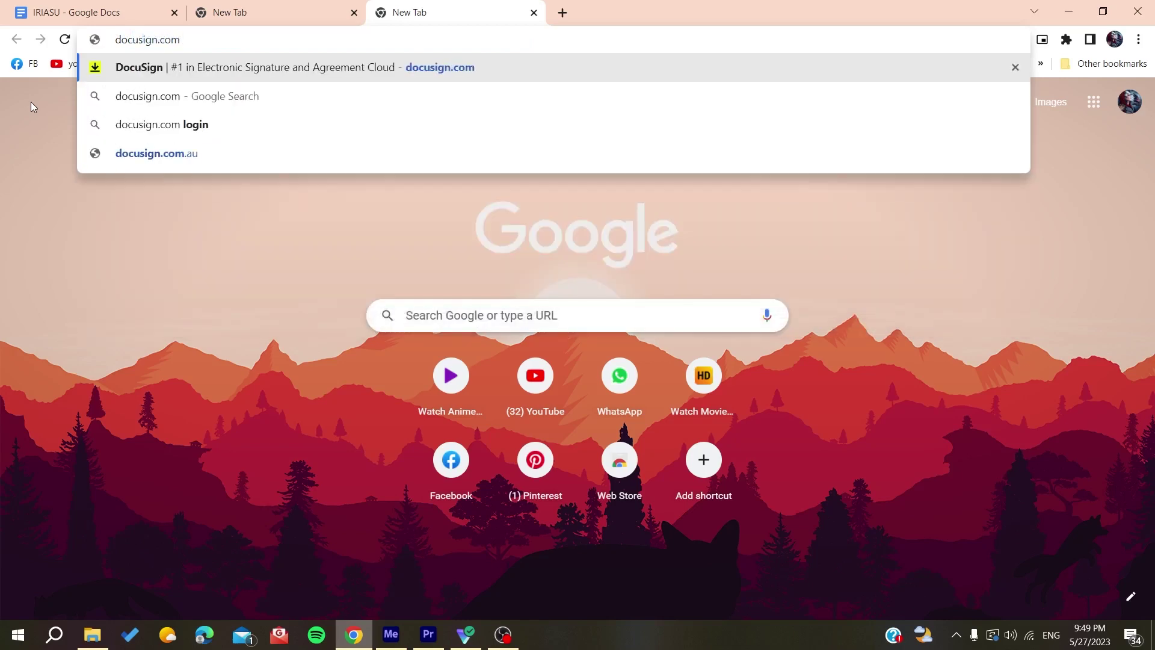
pyautogui.tripleClick(124, 42)
pyautogui.click(219, 40)
pyautogui.press('BackSpace')
pyautogui.press('BackSpace')
pyautogui.press('BackSpace')
pyautogui.press('BackSpace')
pyautogui.press('Return')
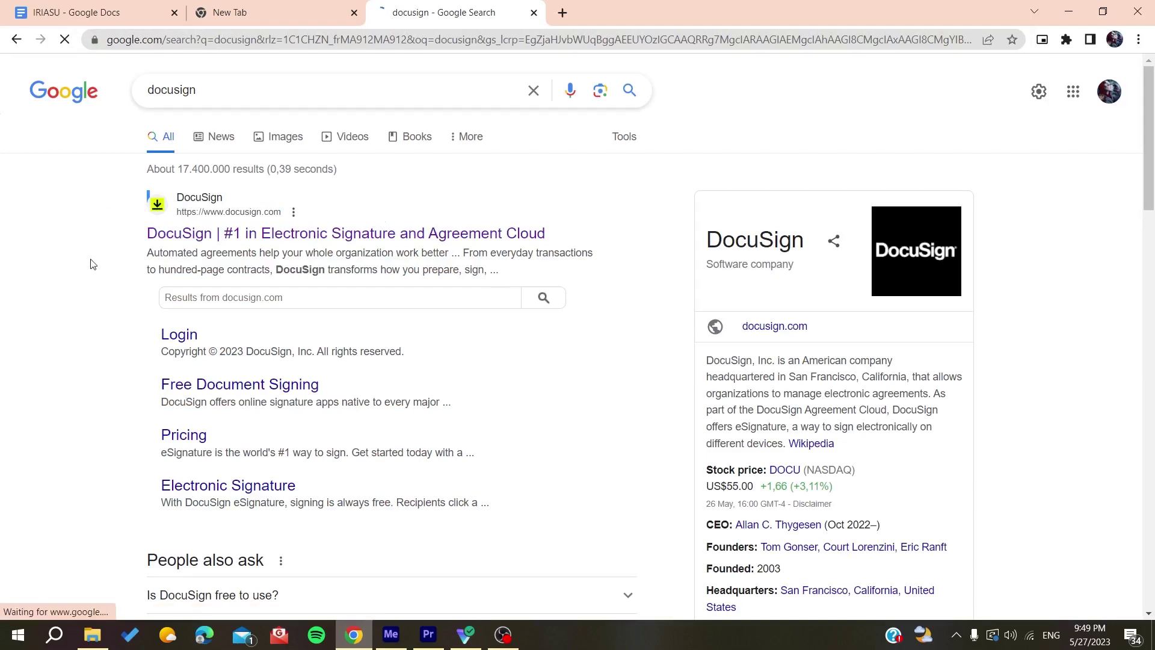
# Open the DocuSign site, start the eSignature free trial, tick marketing consent and accept all cookies.
pyautogui.click(252, 232)
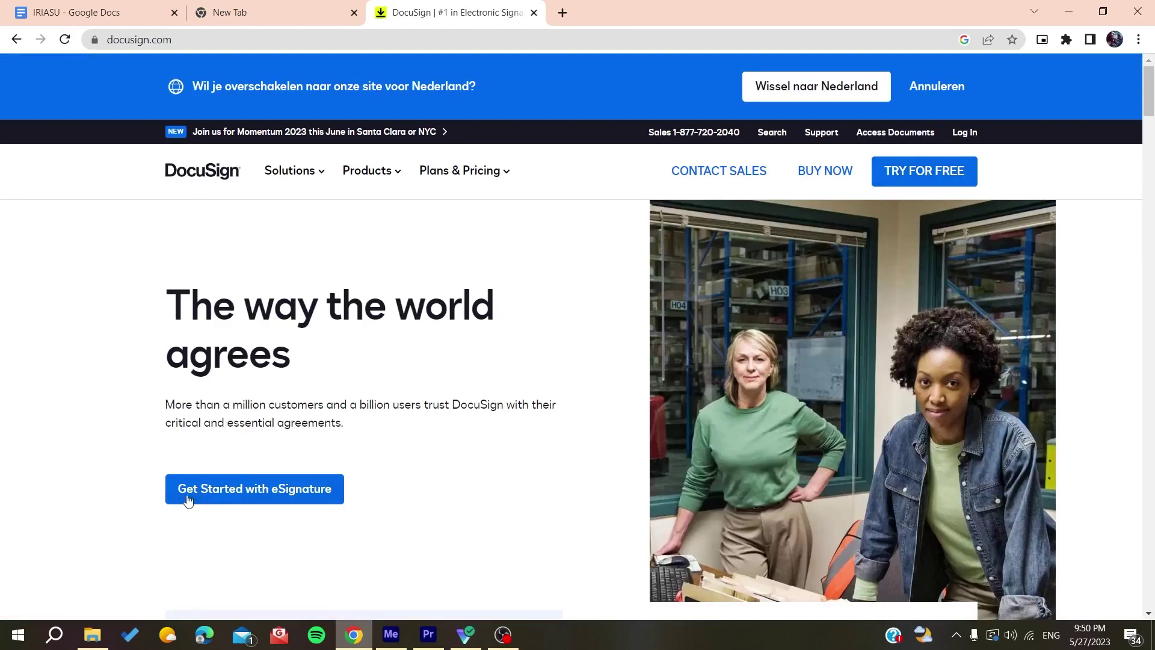
pyautogui.click(231, 495)
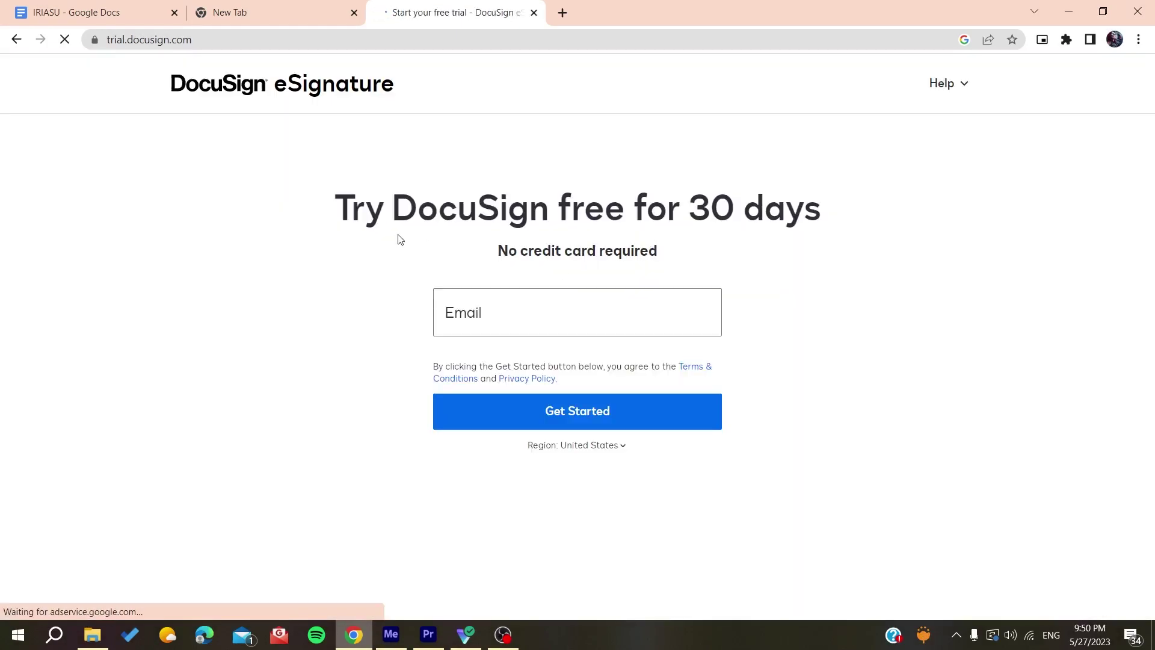
pyautogui.click(509, 315)
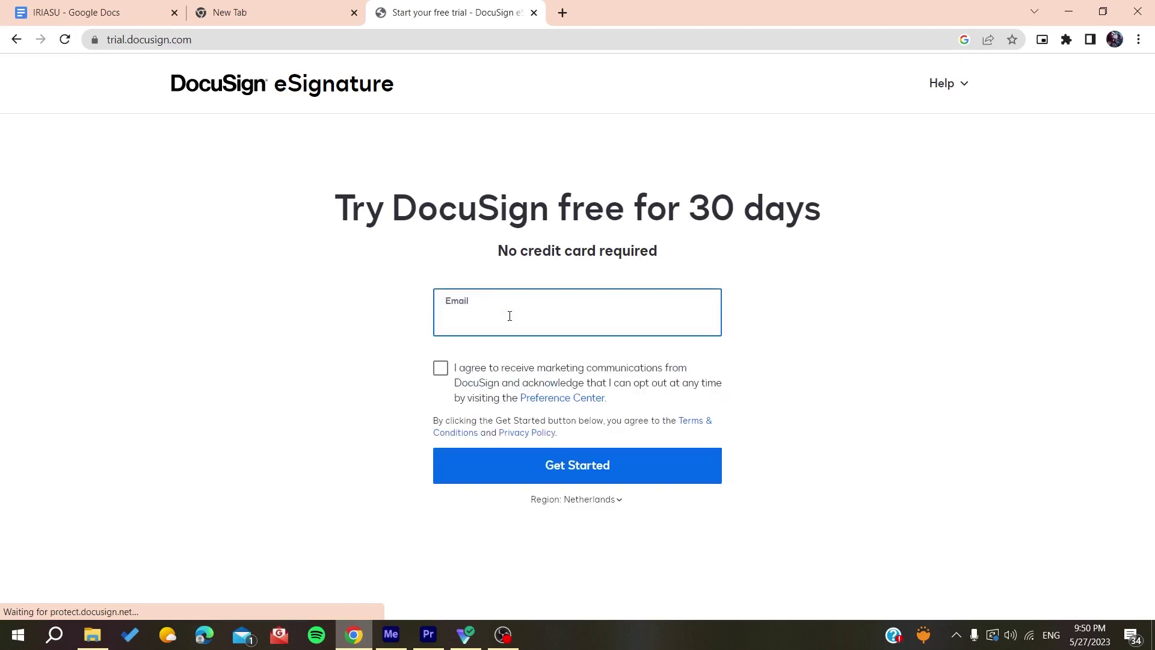
pyautogui.click(440, 368)
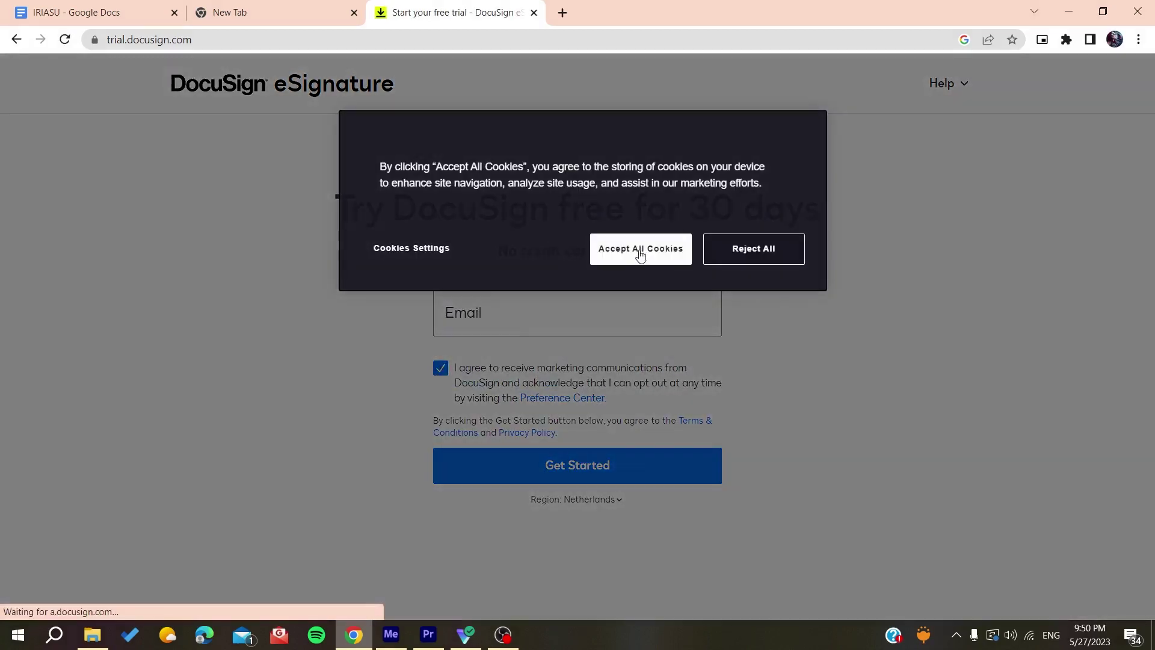
pyautogui.click(639, 255)
# Enter the sign-up e-mail address, correcting its ending to .com, and submit it.
pyautogui.click(511, 331)
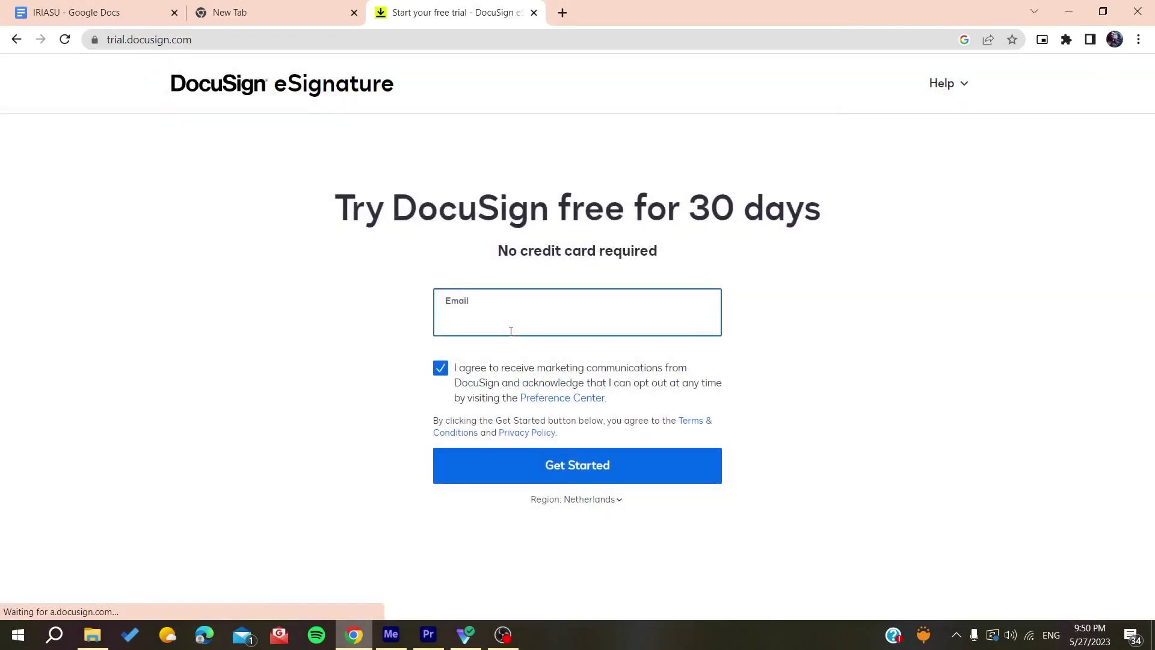
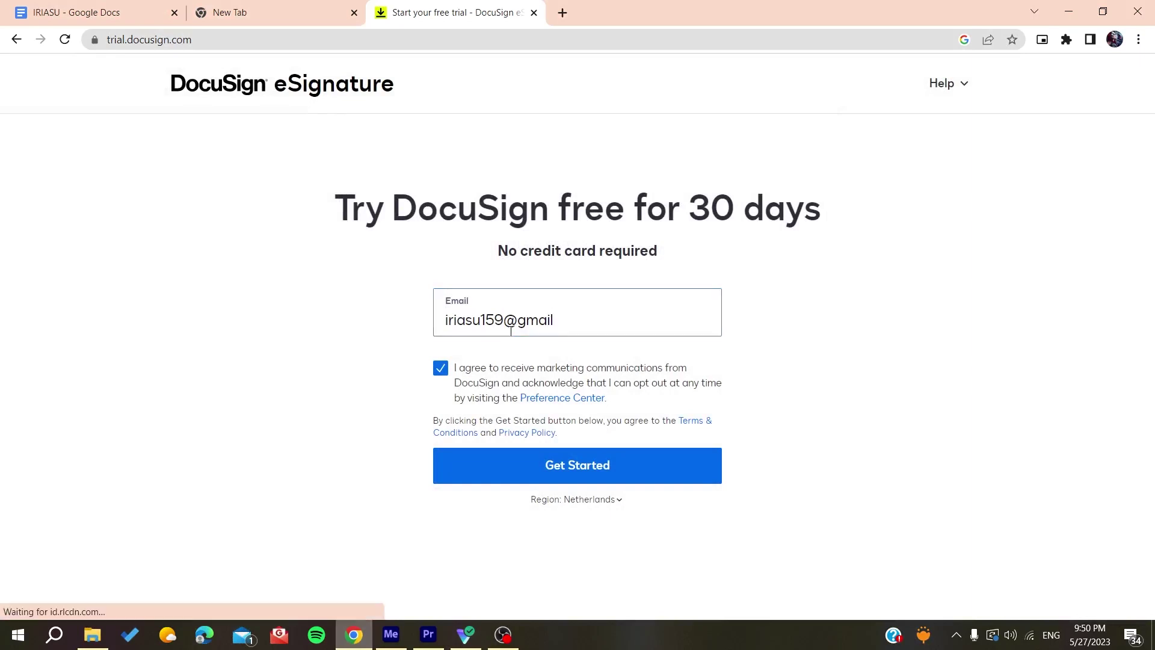
pyautogui.press('Return')
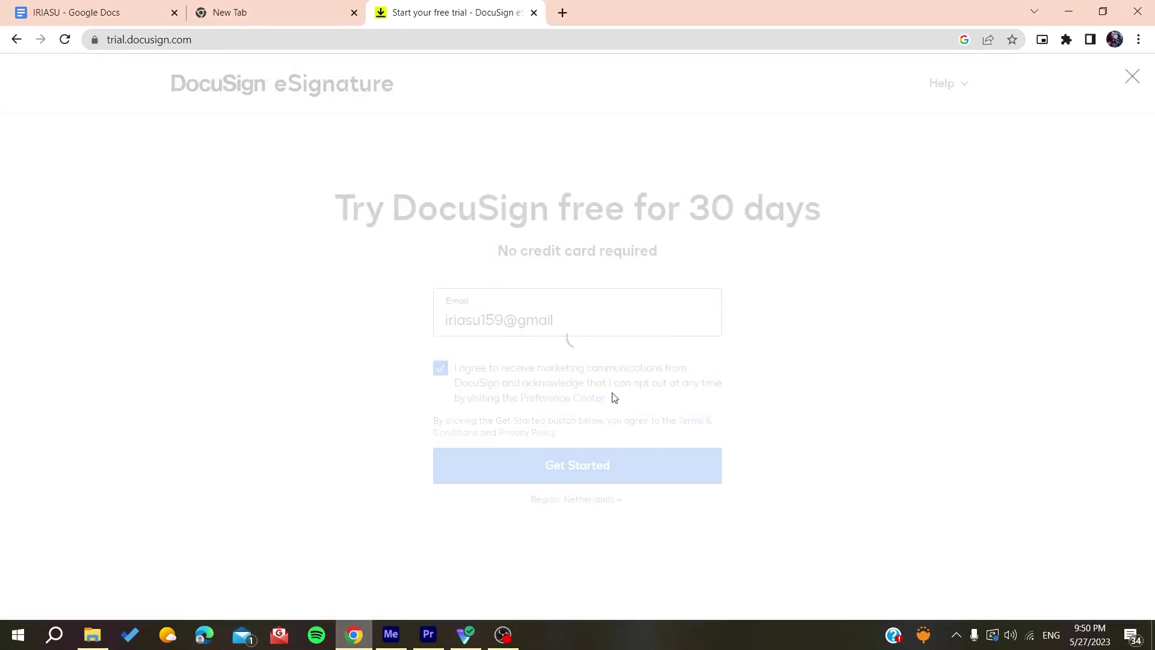
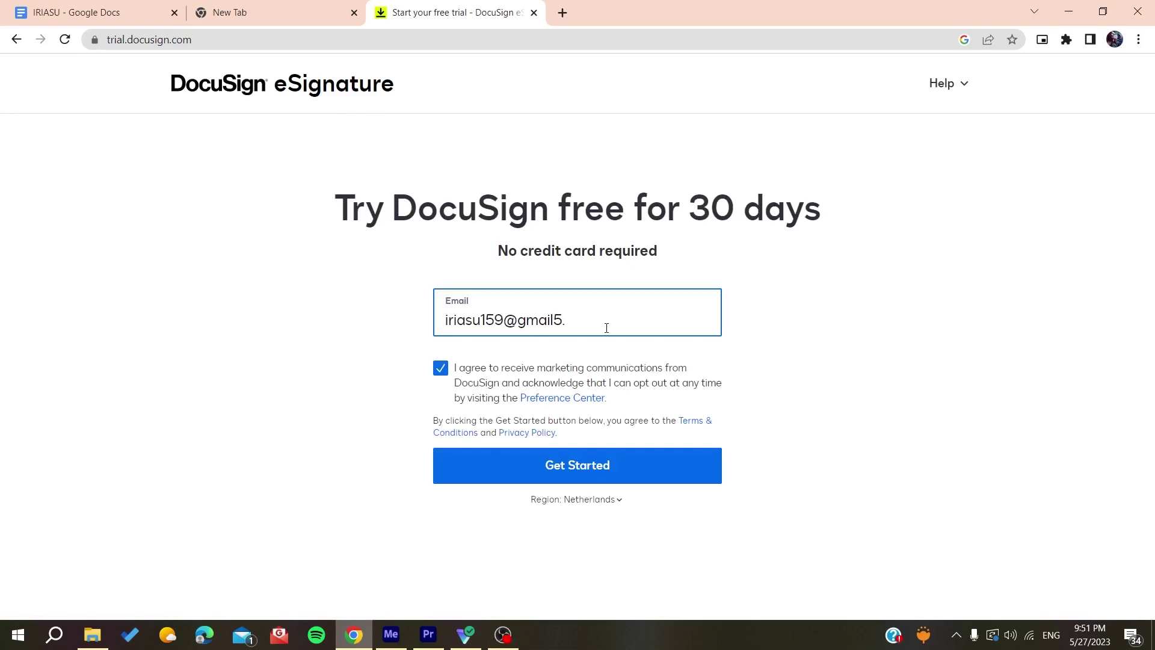
# Start the trial and fill in the first and last name fields.
pyautogui.click(548, 473)
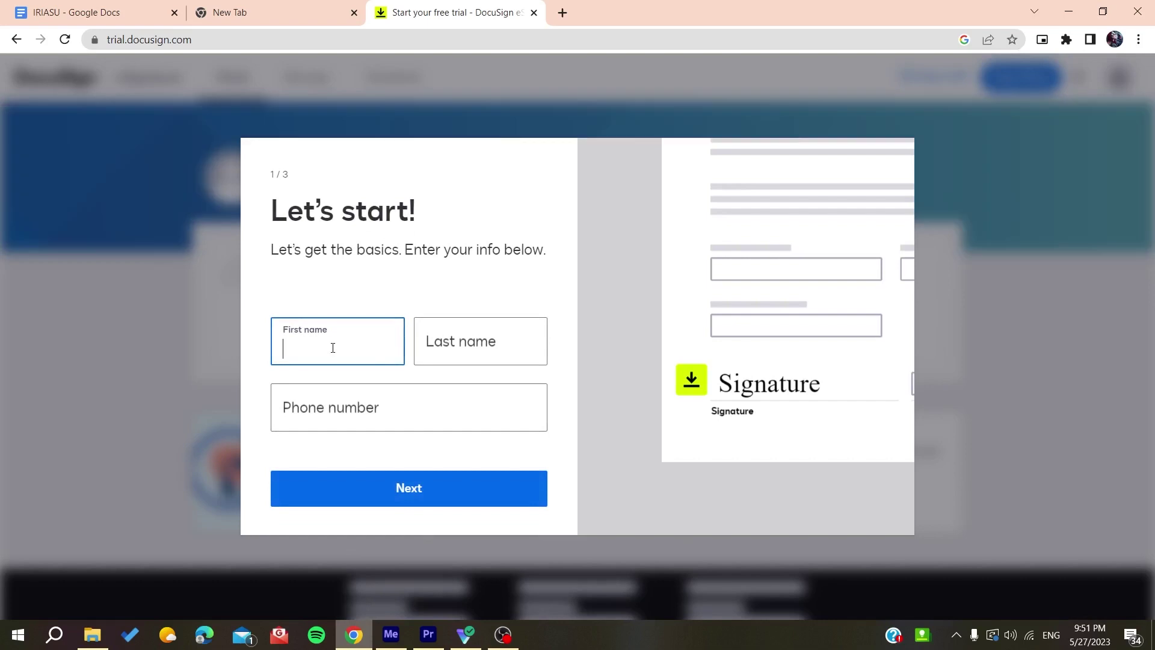
pyautogui.write('aer')
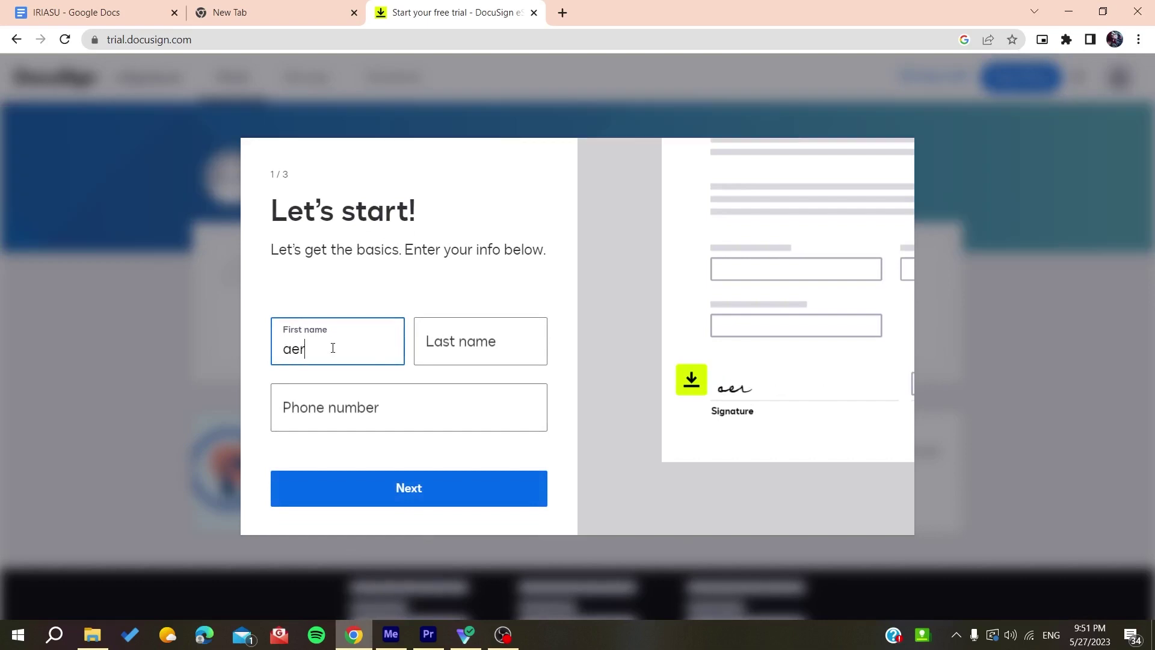
pyautogui.press('Tab')
pyautogui.write('qwe')
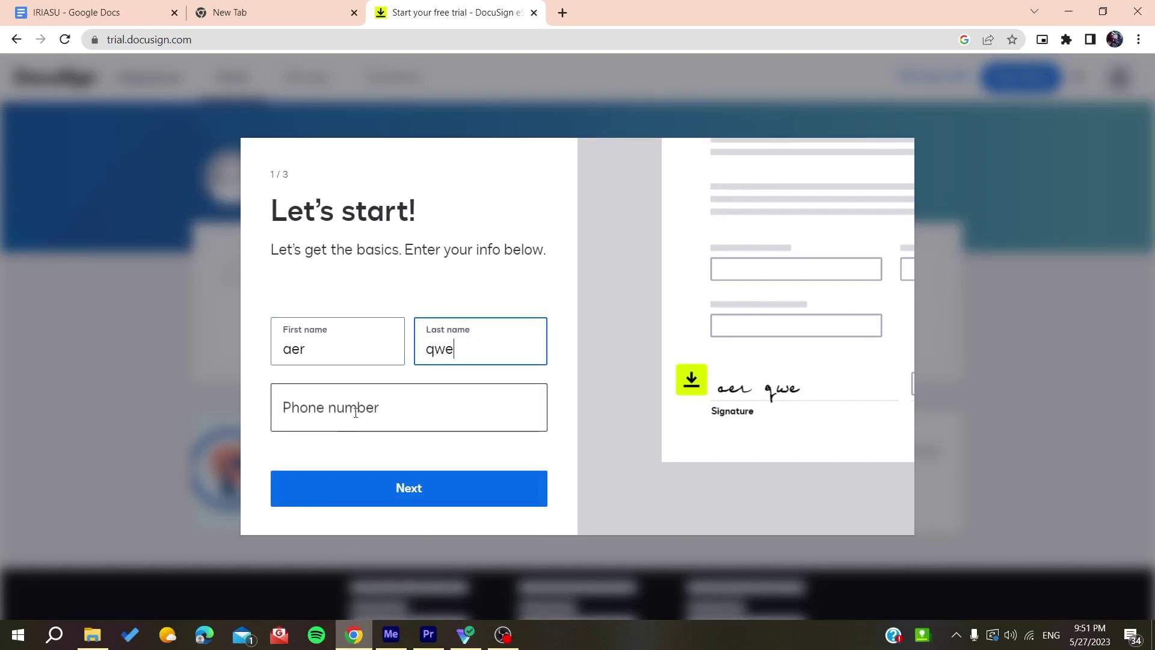
# Leave the phone number empty, dismissing its autofill suggestions, and continue to step 2/3.
pyautogui.click(339, 418)
pyautogui.click(480, 481)
pyautogui.click(385, 397)
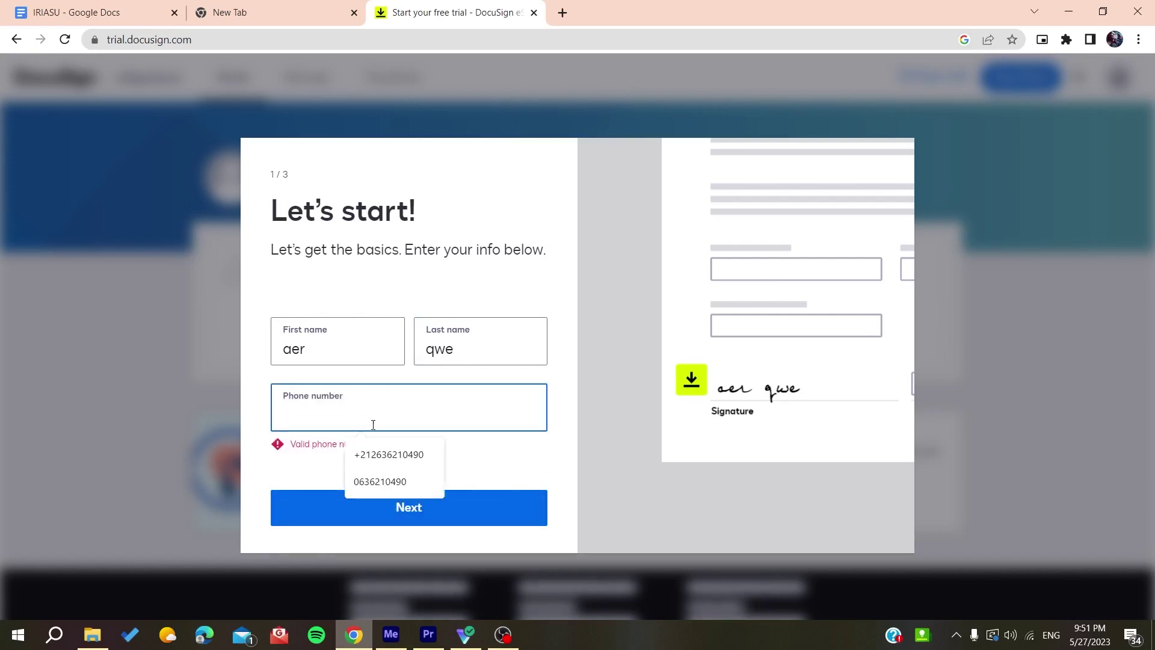
pyautogui.click(528, 458)
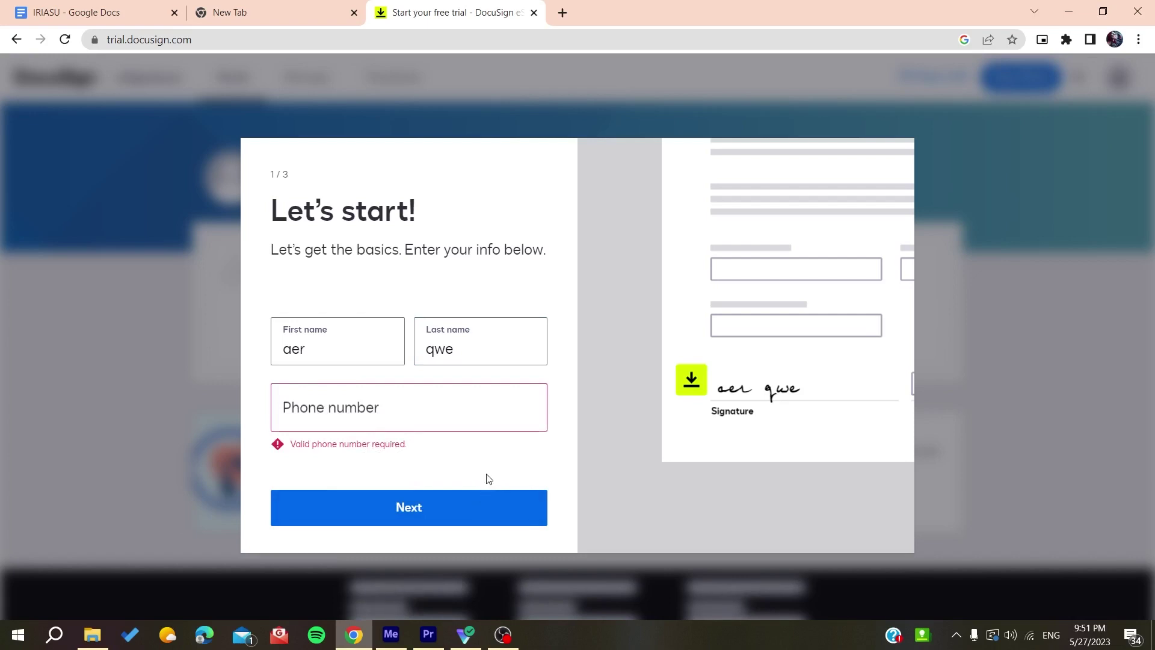
pyautogui.click(460, 504)
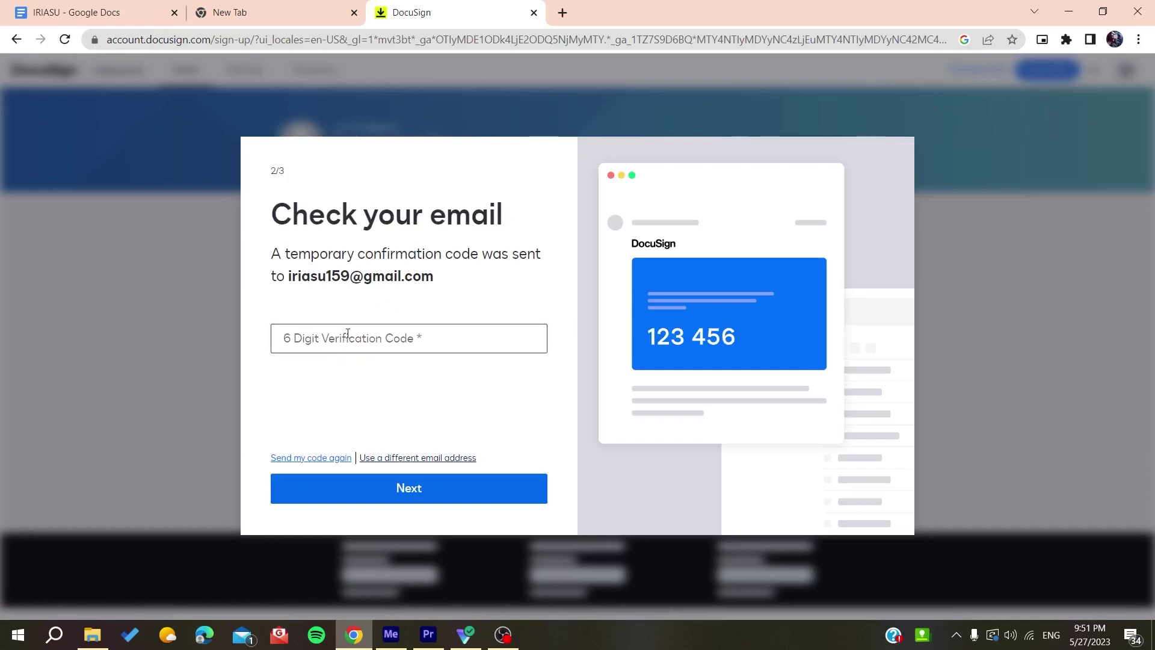
# Enter the six-digit code from the verification email and submit it.
pyautogui.click(391, 343)
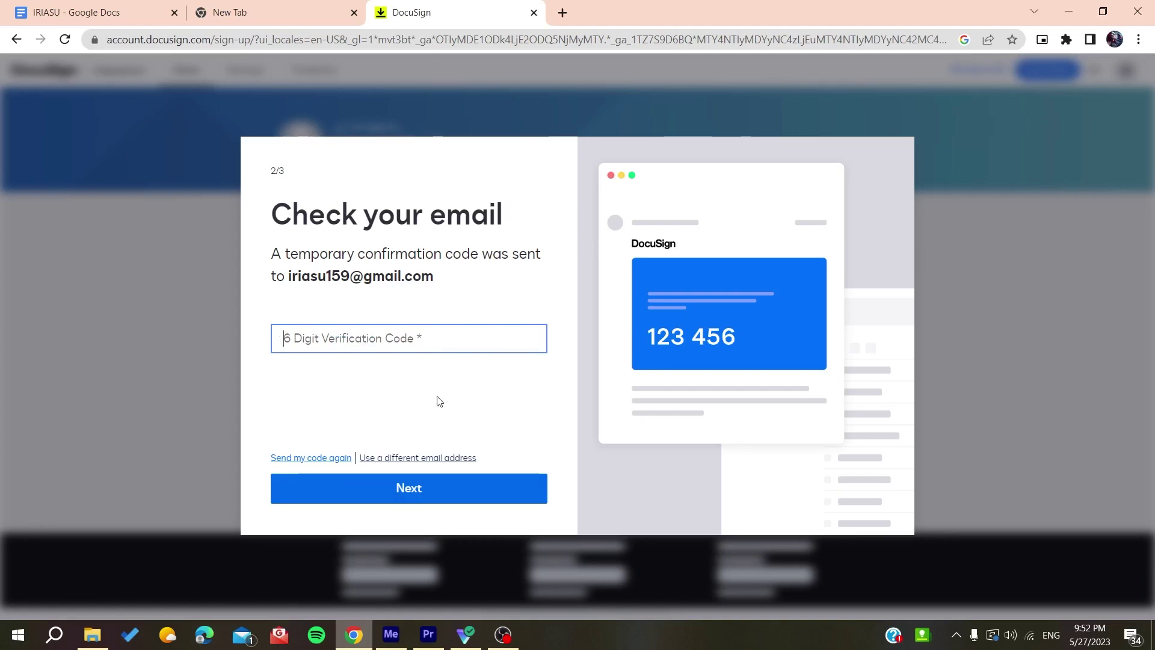
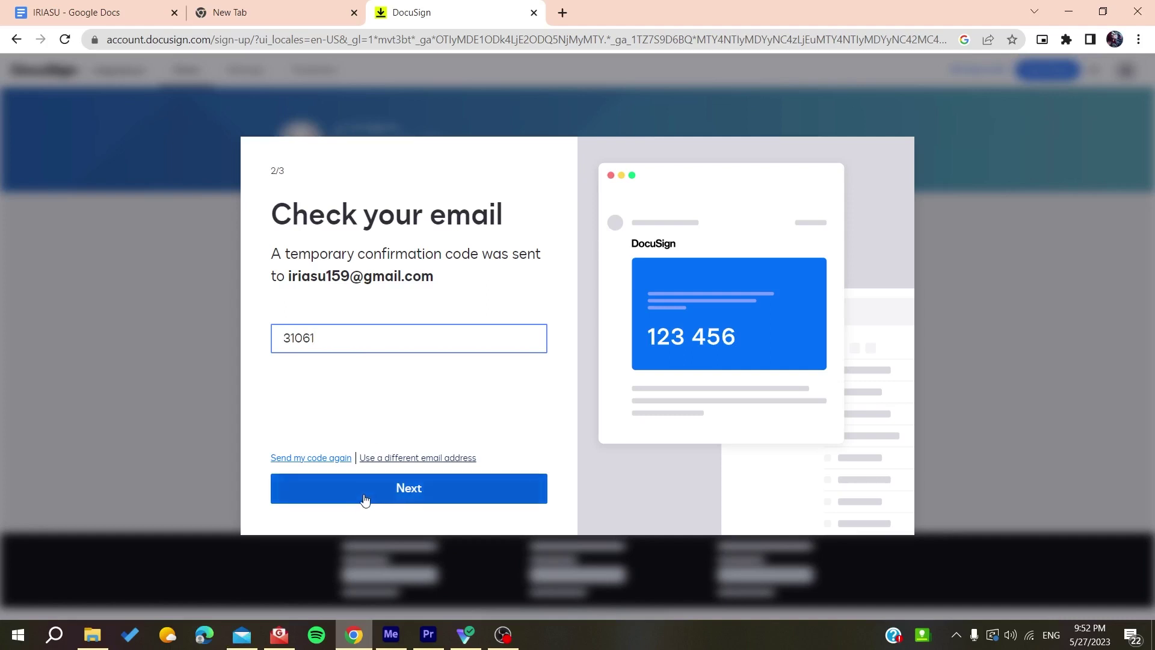
pyautogui.click(373, 499)
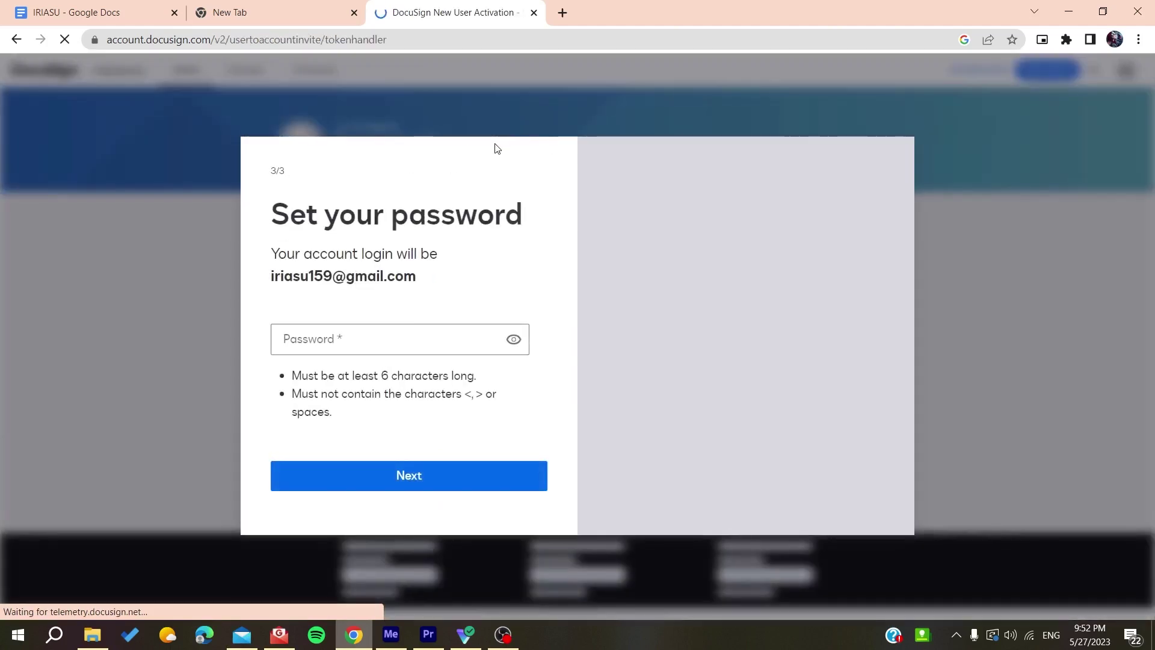
# Set a nine-character password for the new account and continue.
pyautogui.click(359, 332)
pyautogui.write('•••••••••')
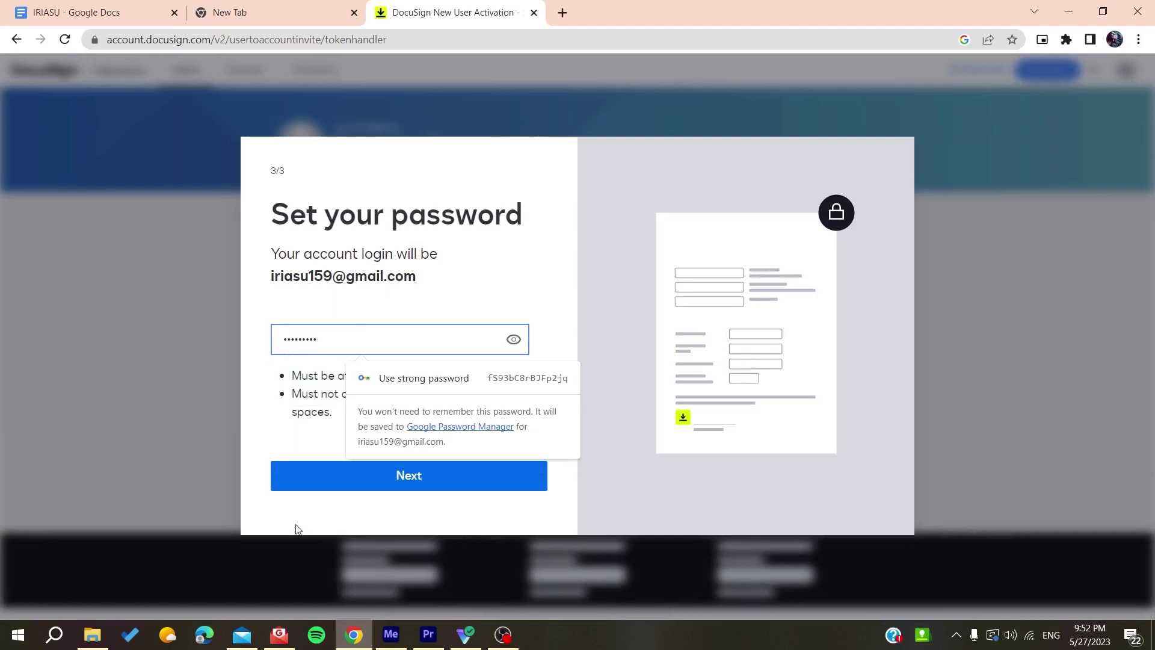
pyautogui.click(302, 485)
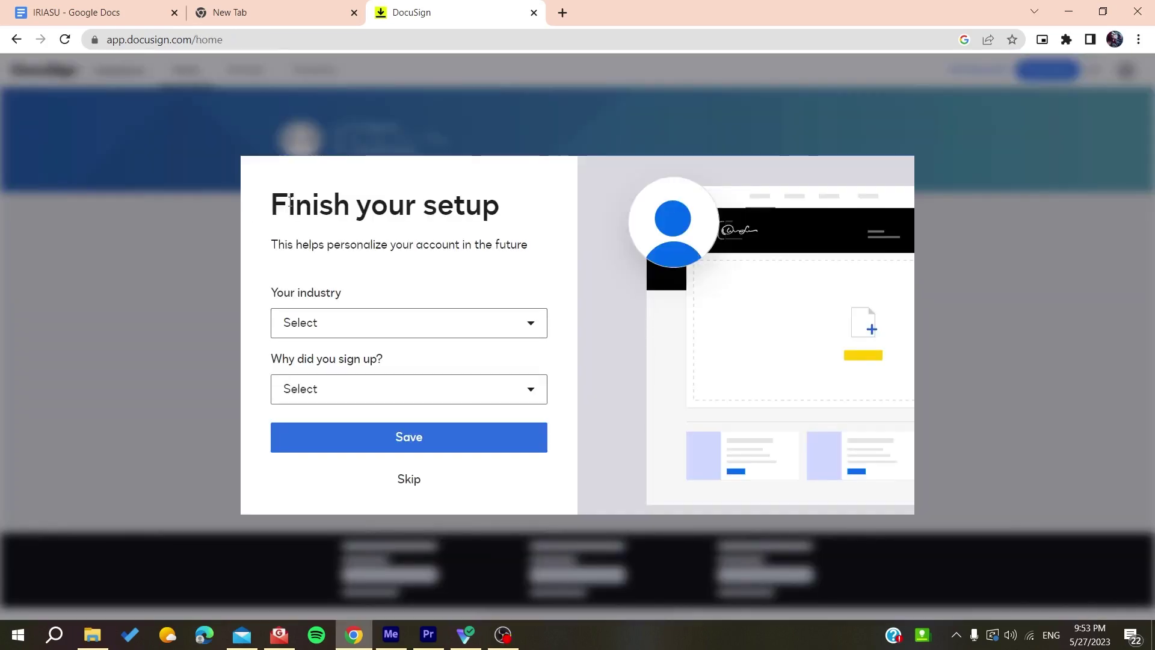
# Skip both the Finish your setup questions and the explore-sending introduction.
pyautogui.moveTo(240, 202); pyautogui.dragTo(539, 219)
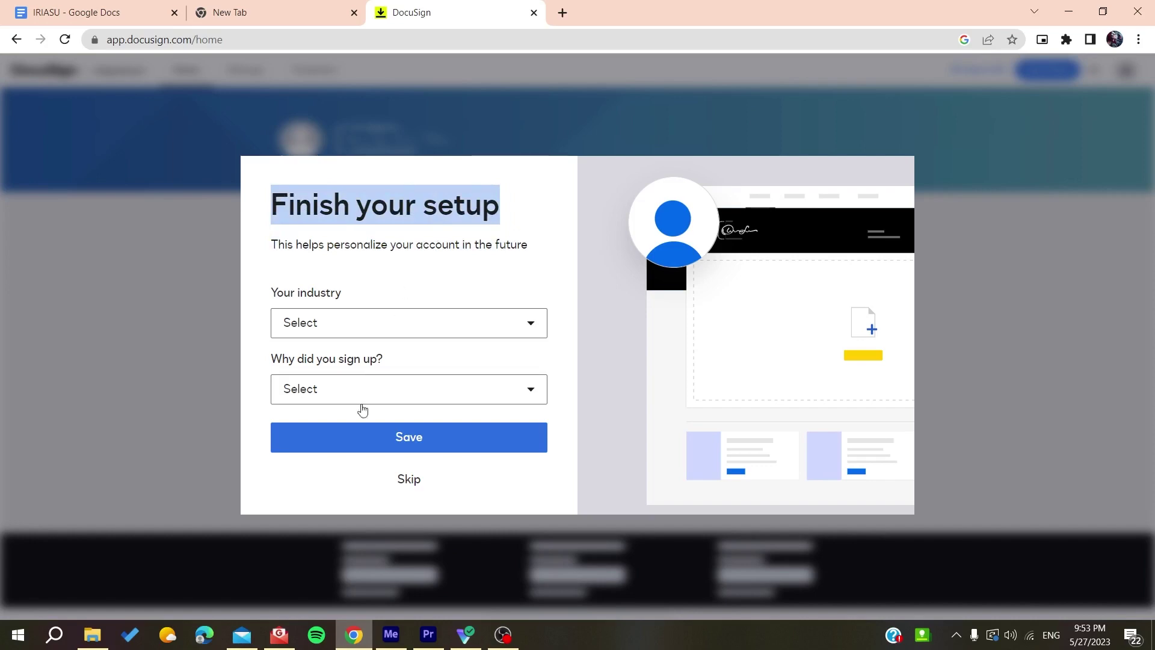
pyautogui.click(396, 484)
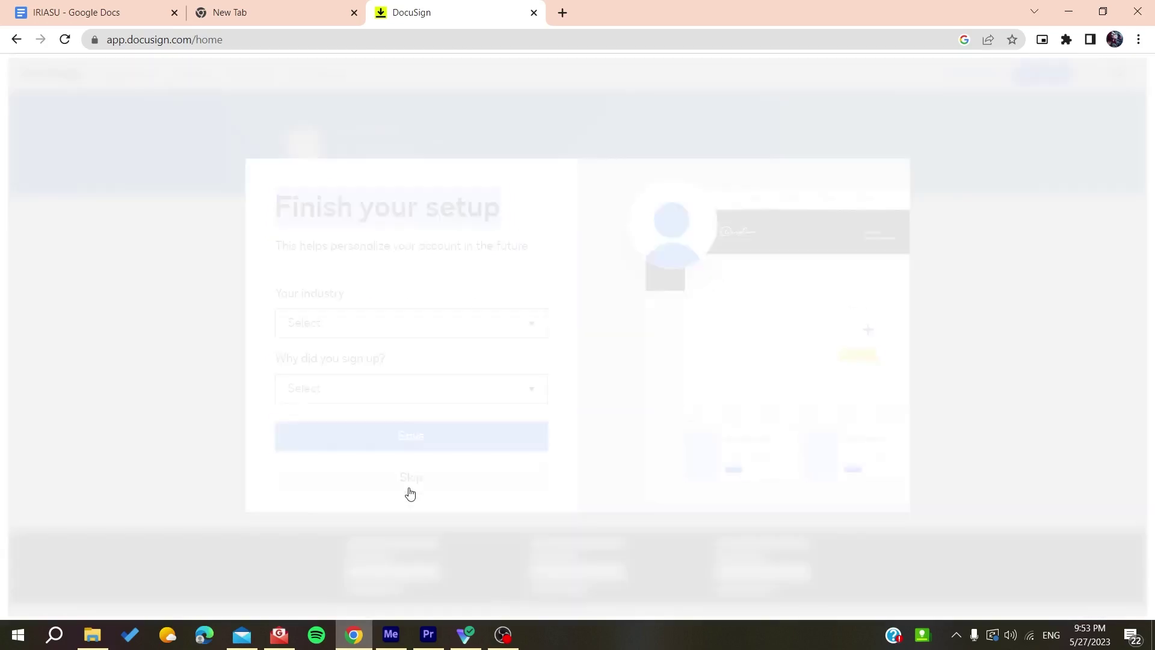
pyautogui.click(405, 483)
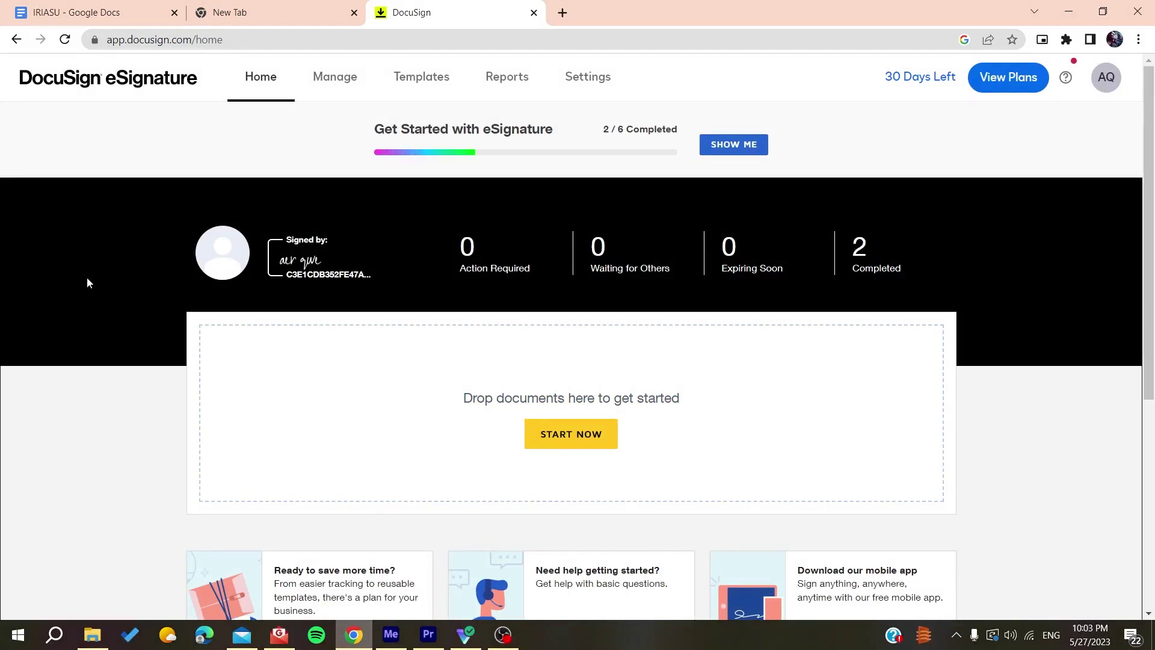
# Open the Manage inbox and open and close the Linux.docx envelope's actions dropdown twice.
pyautogui.click(323, 82)
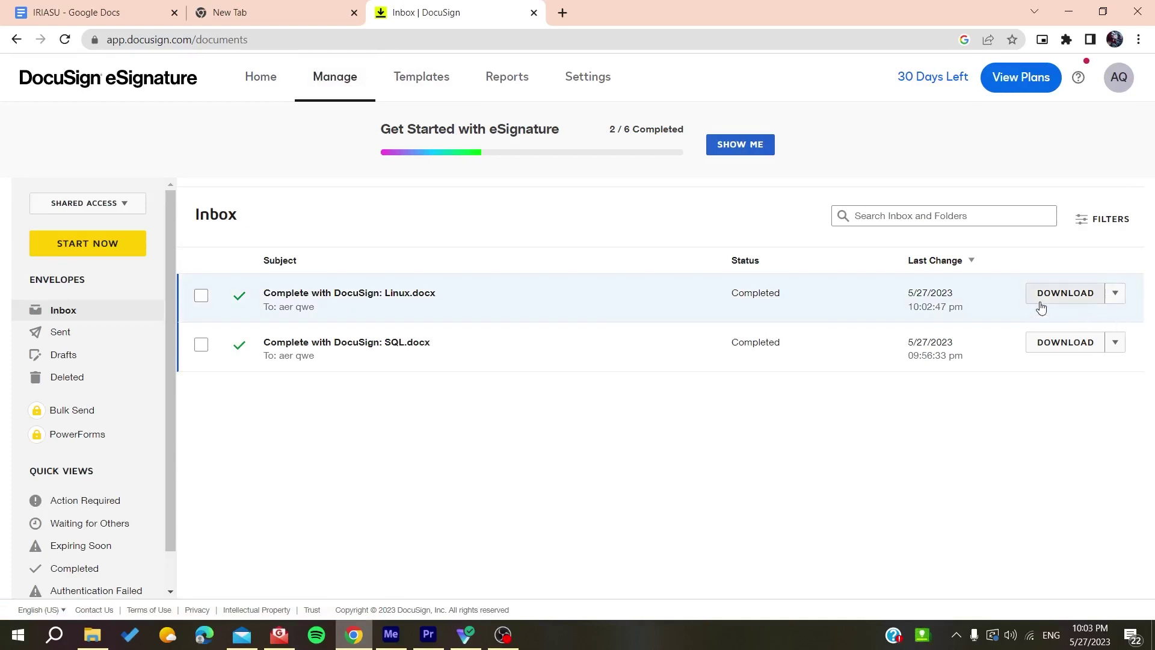
pyautogui.click(1116, 293)
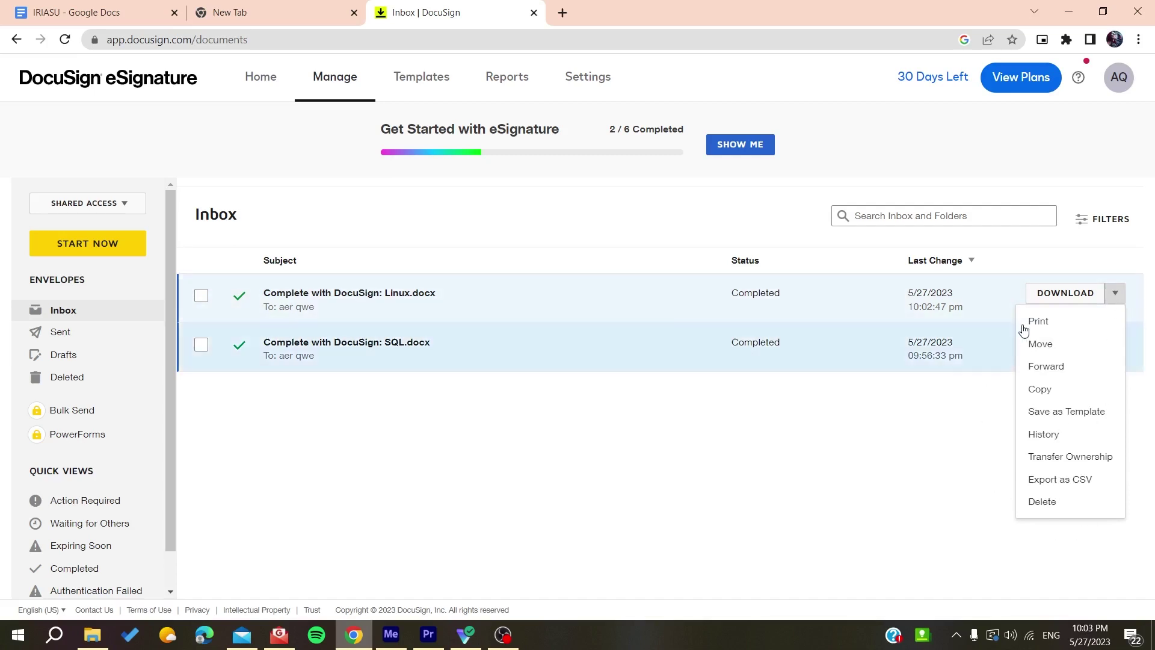
pyautogui.click(822, 497)
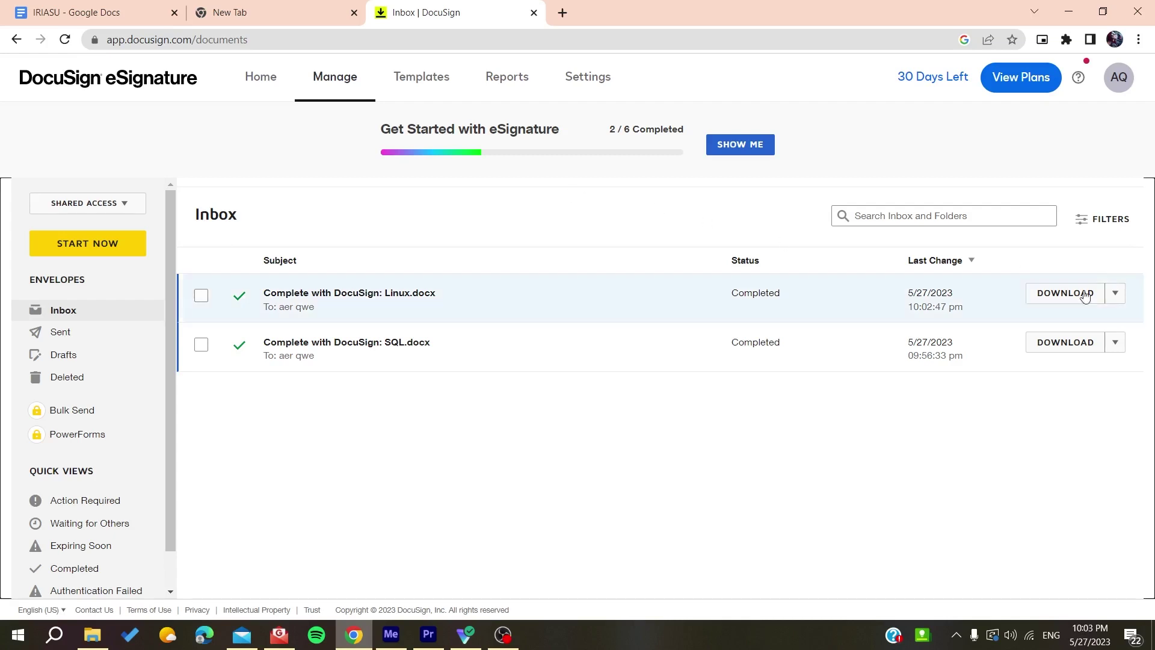
pyautogui.click(1116, 293)
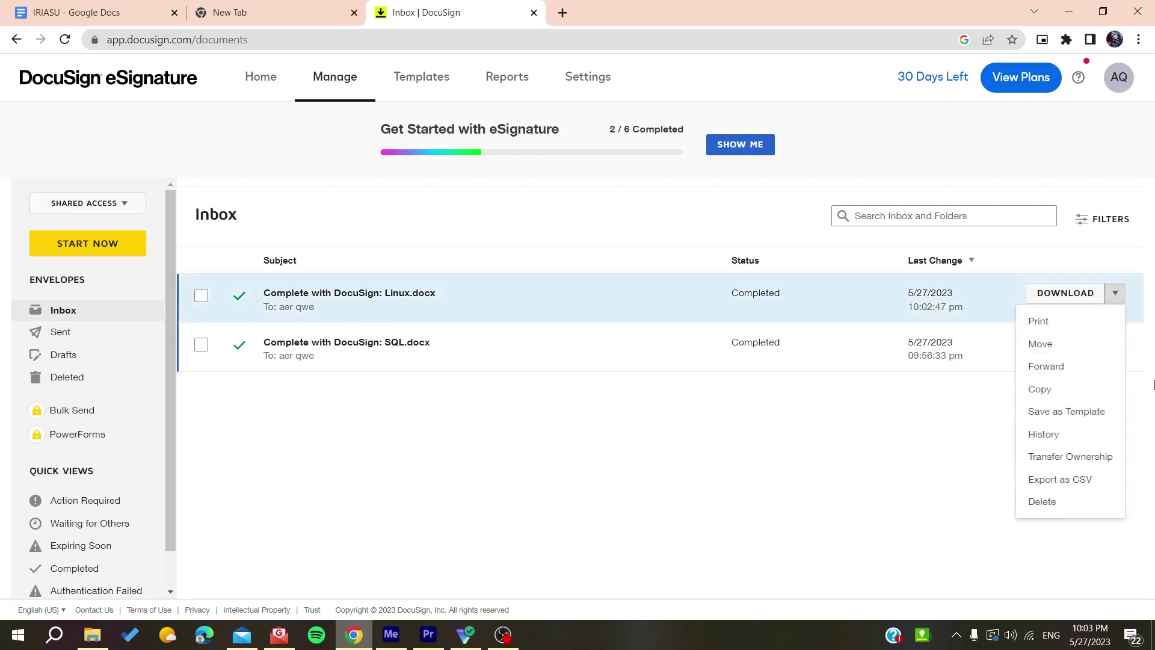
pyautogui.click(864, 481)
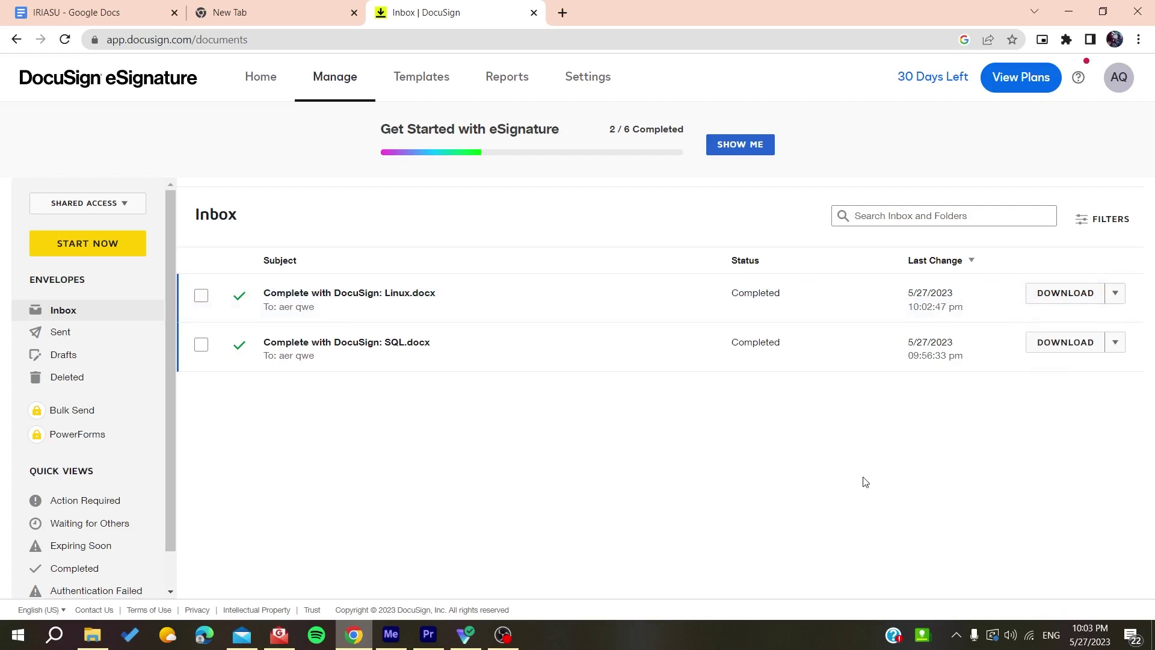